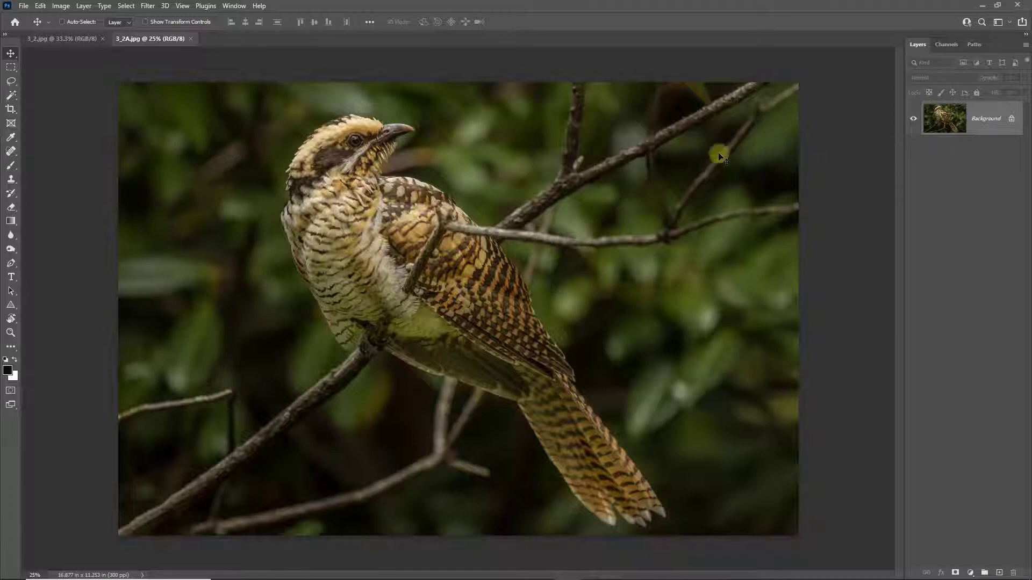
Try a 16:9 crop on the bird photo, shifting the image up and down inside the frame.
click(10, 109)
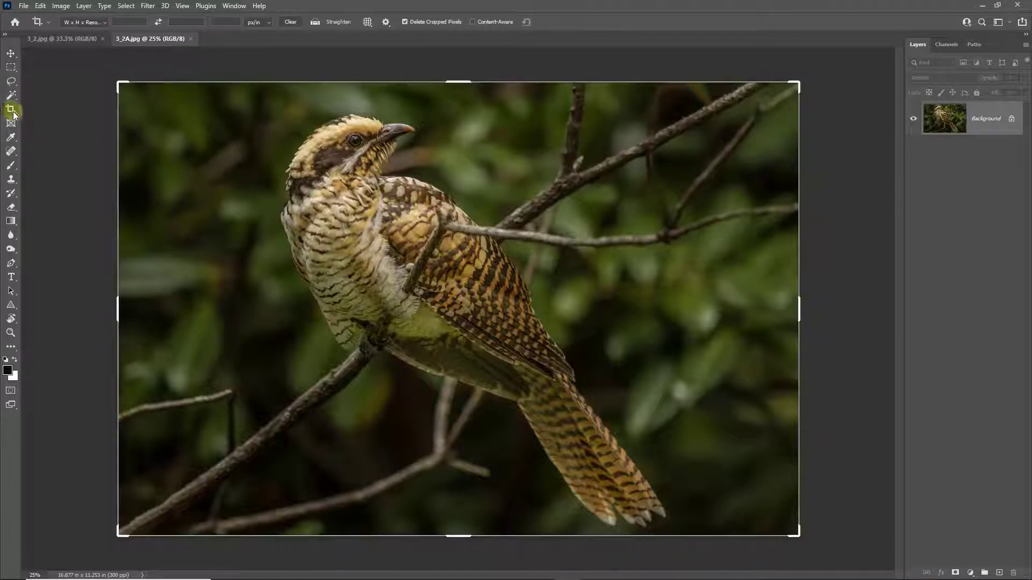
click(102, 22)
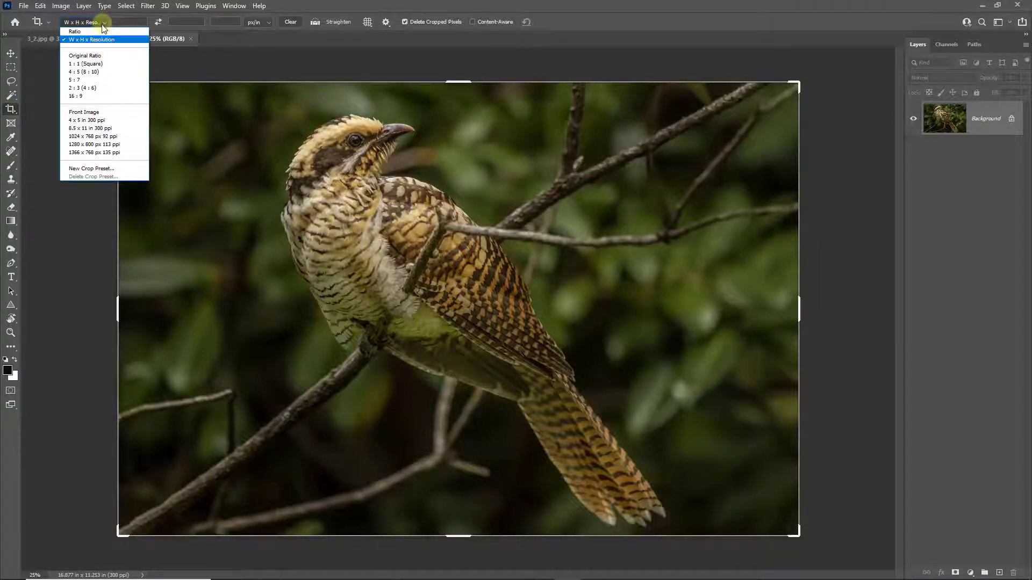
click(85, 96)
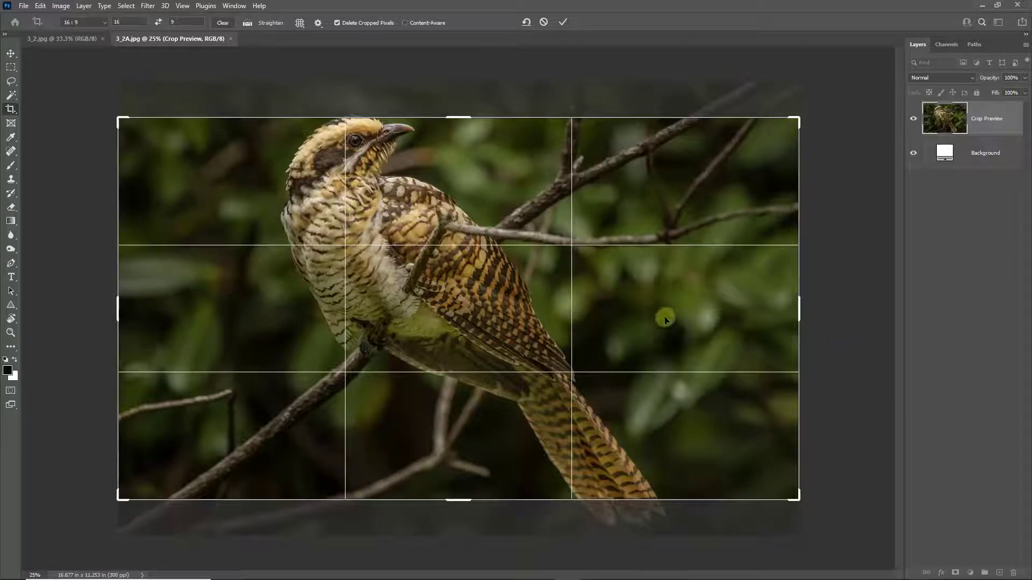
drag(665, 315, 665, 305)
drag(668, 293, 667, 290)
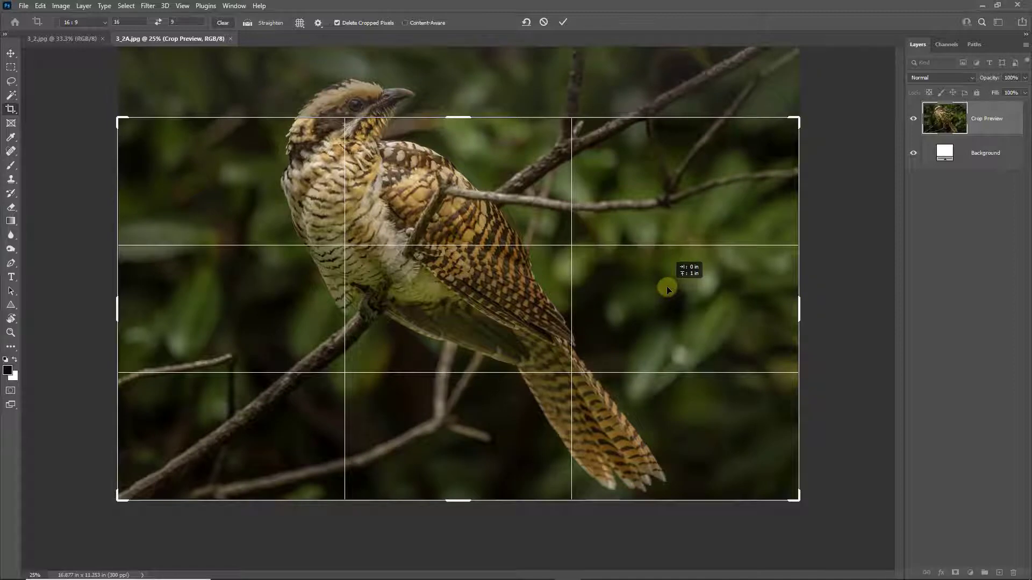
drag(666, 289, 656, 341)
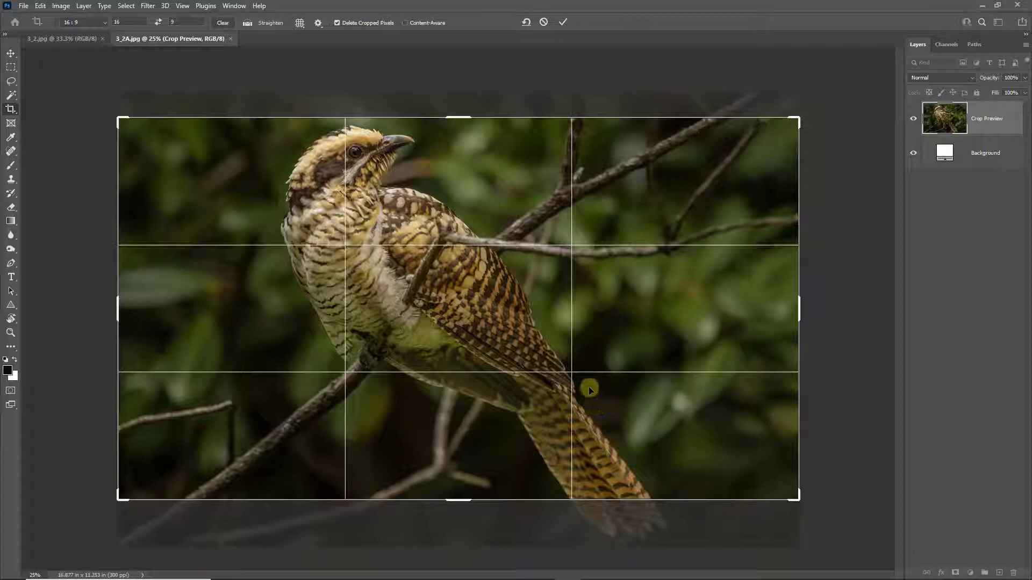
click(544, 22)
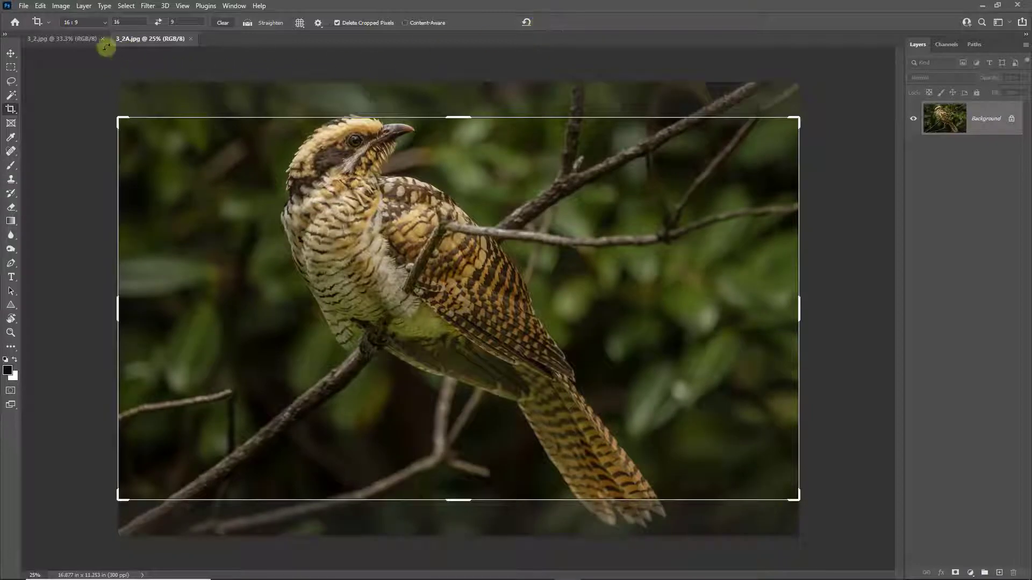
Try the 16:9 crop on the paddle steamer photo 3_2.jpg, adjusting the image inside the frame.
click(70, 38)
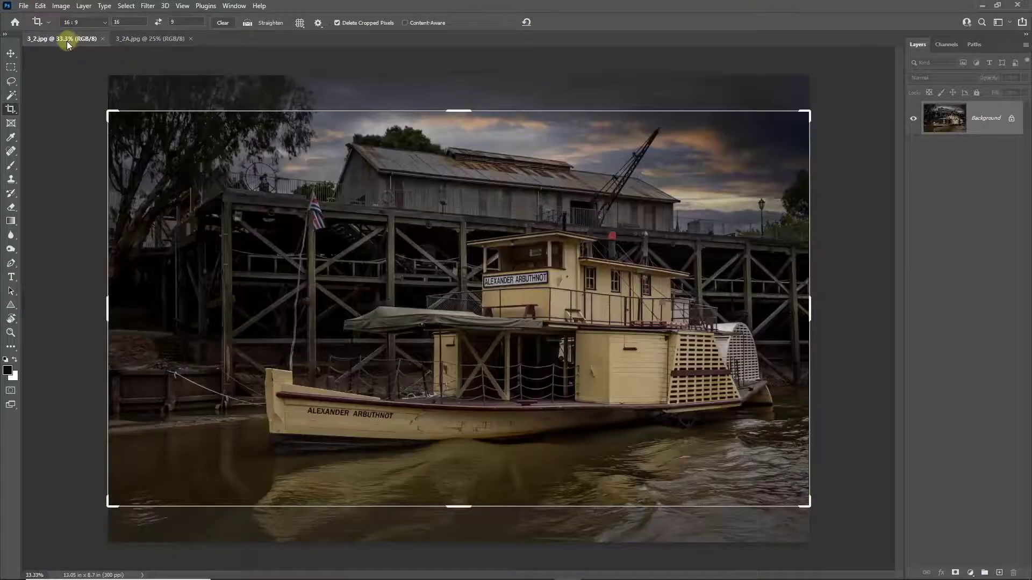
click(285, 222)
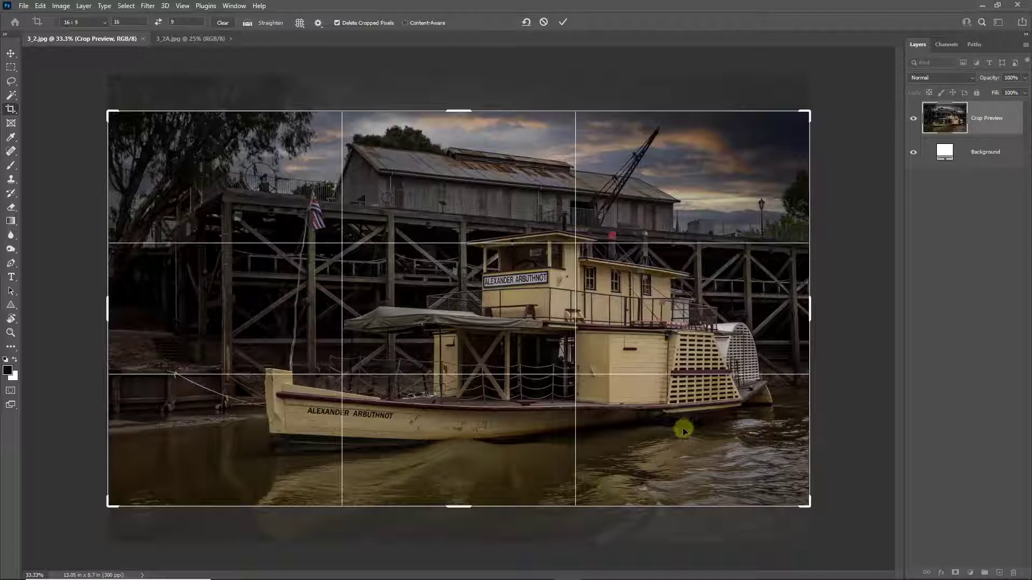
mouse_move(678, 433)
mouse_down()
mouse_move(677, 419)
mouse_move(682, 439)
mouse_up()
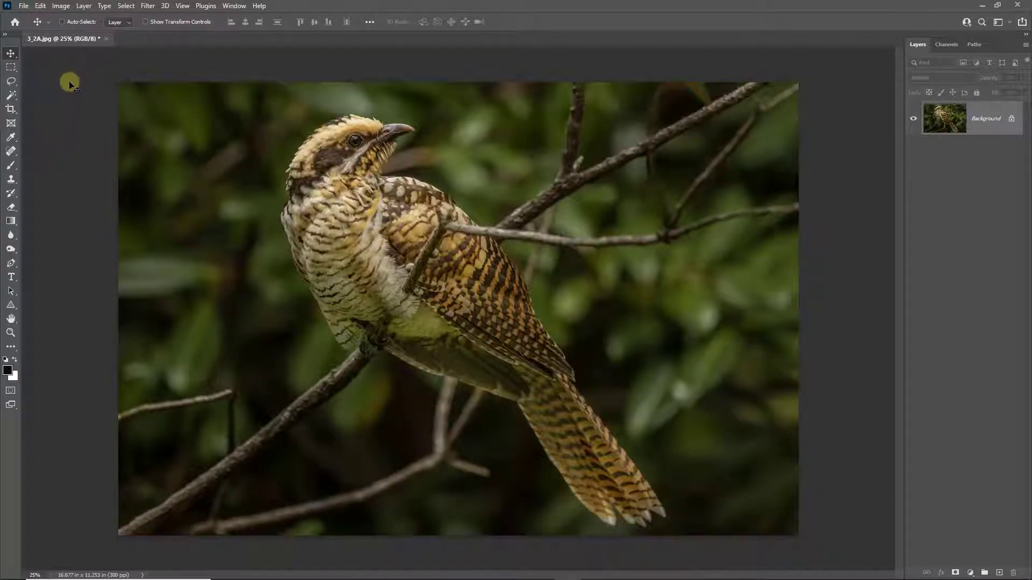
Check the pixel dimensions of the bird photo without changing its image size.
click(61, 6)
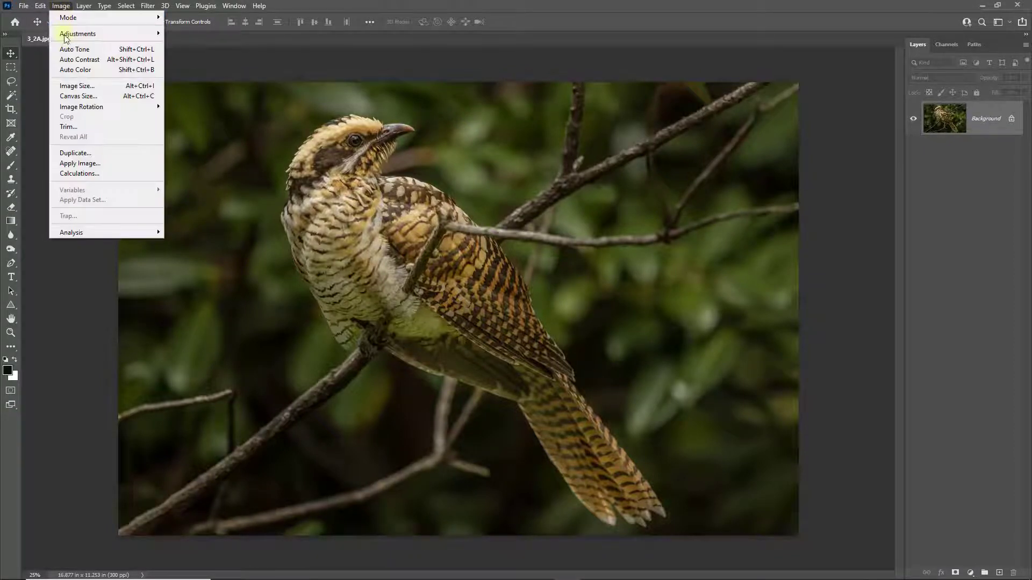
click(76, 86)
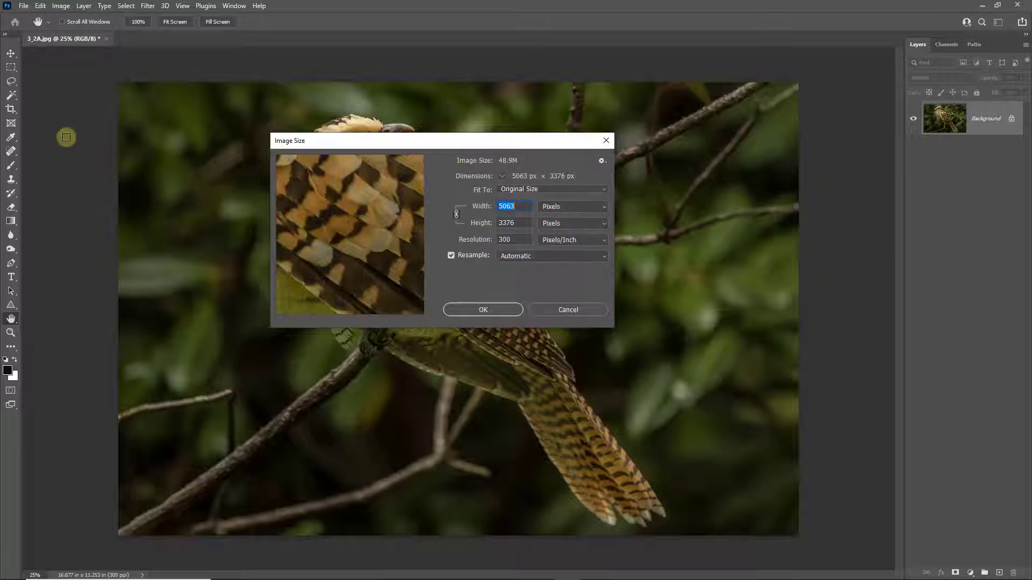
click(548, 309)
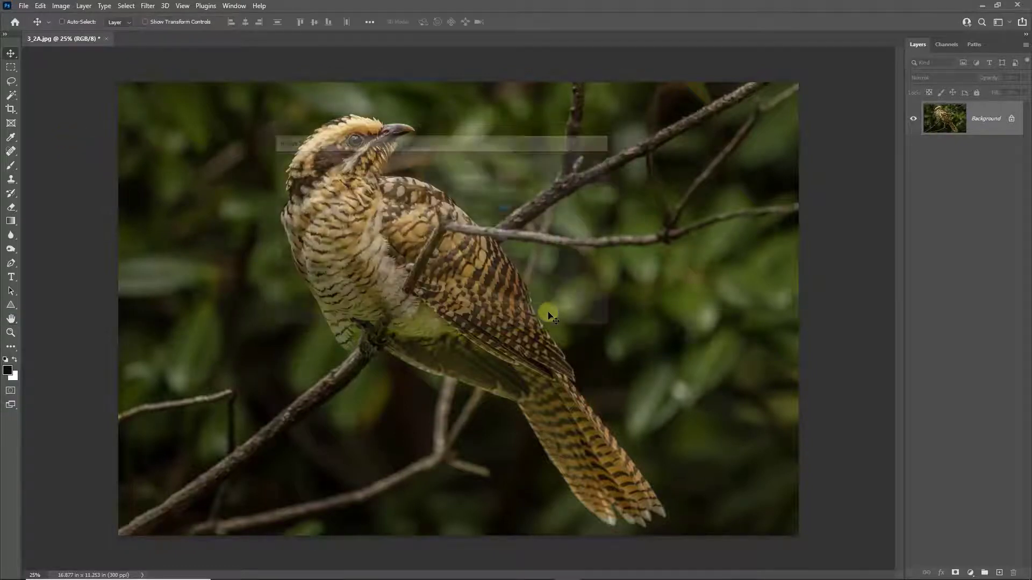
Create a new document 5000 pixels wide and 2812 pixels high at 72 ppi with a black background.
click(24, 8)
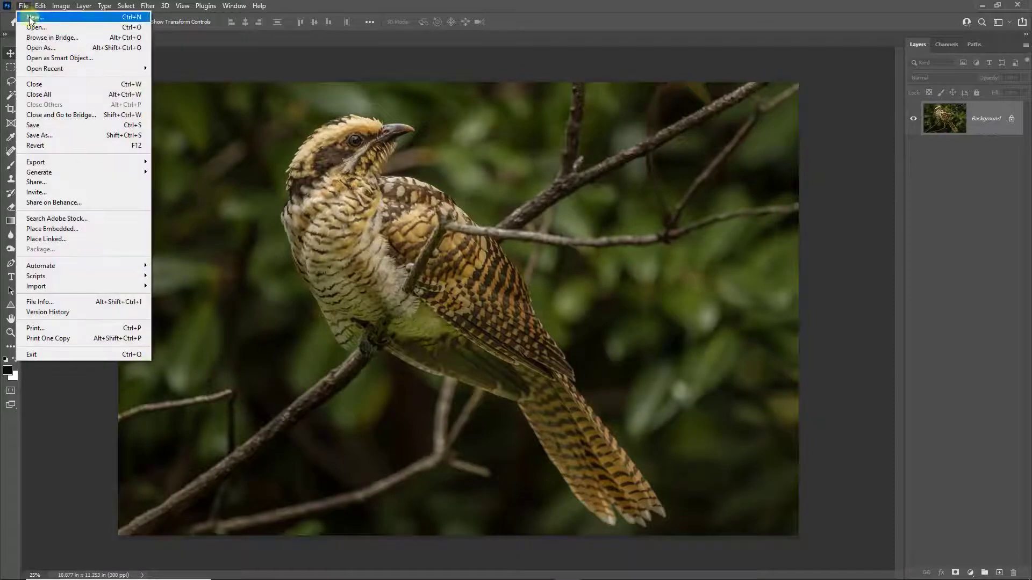
click(30, 22)
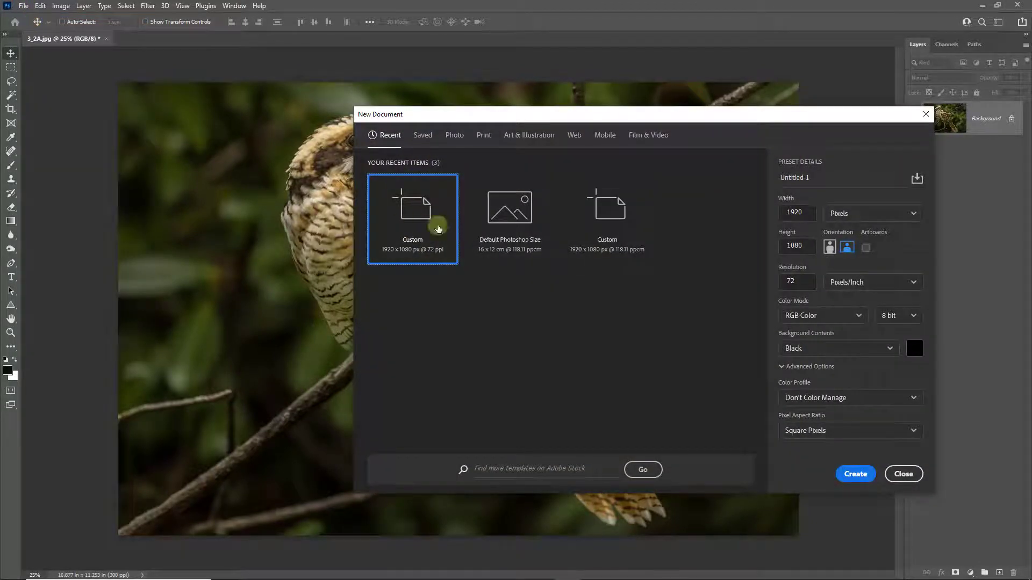
click(806, 212)
drag(806, 211, 772, 215)
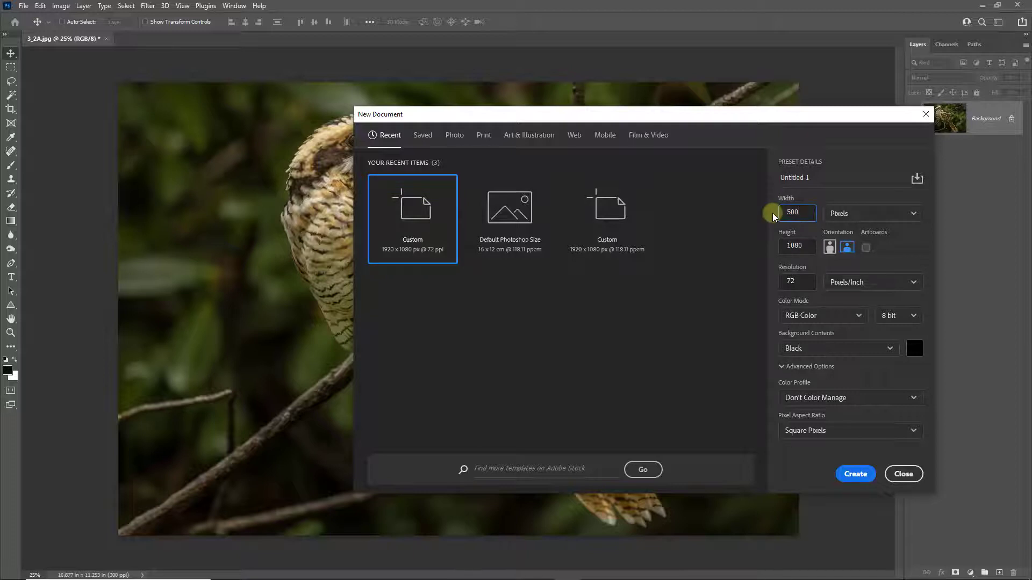
text(5000)
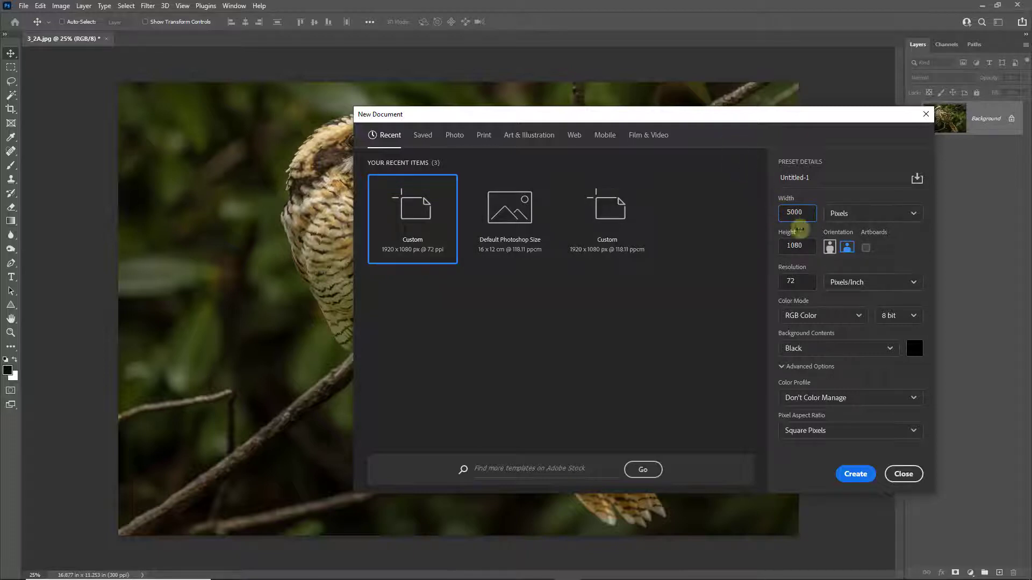
double_click(794, 245)
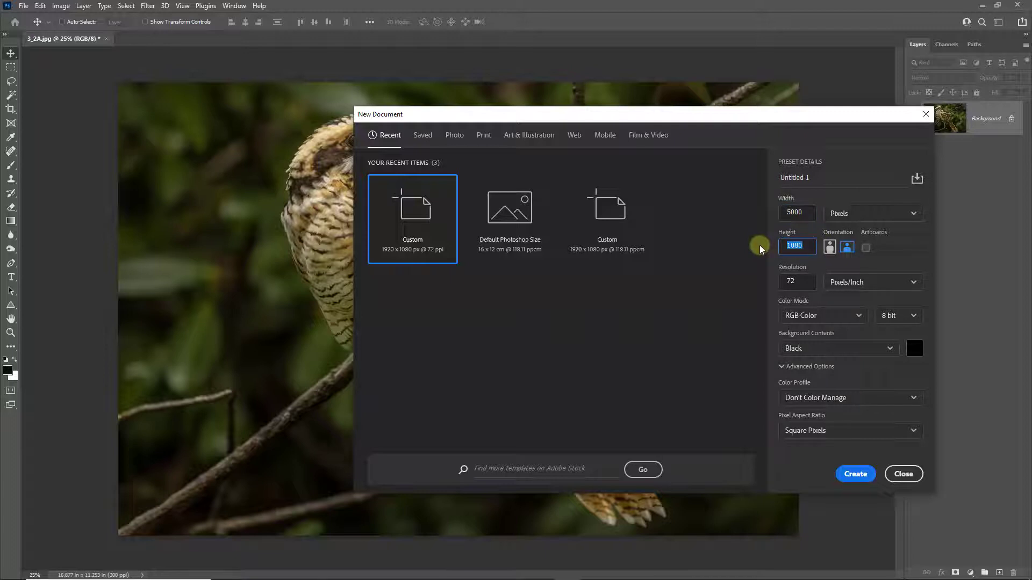
text(2812)
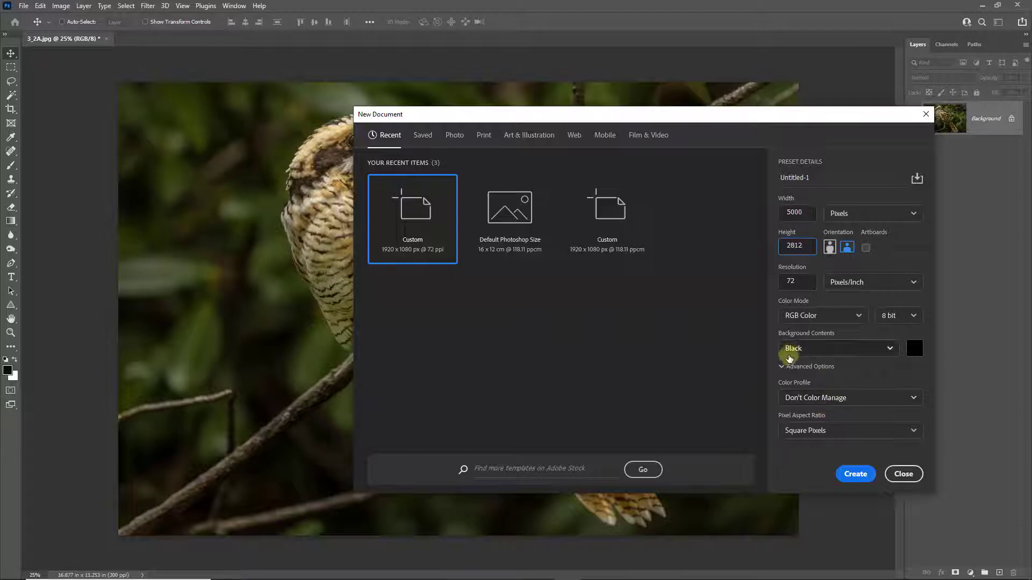
click(854, 474)
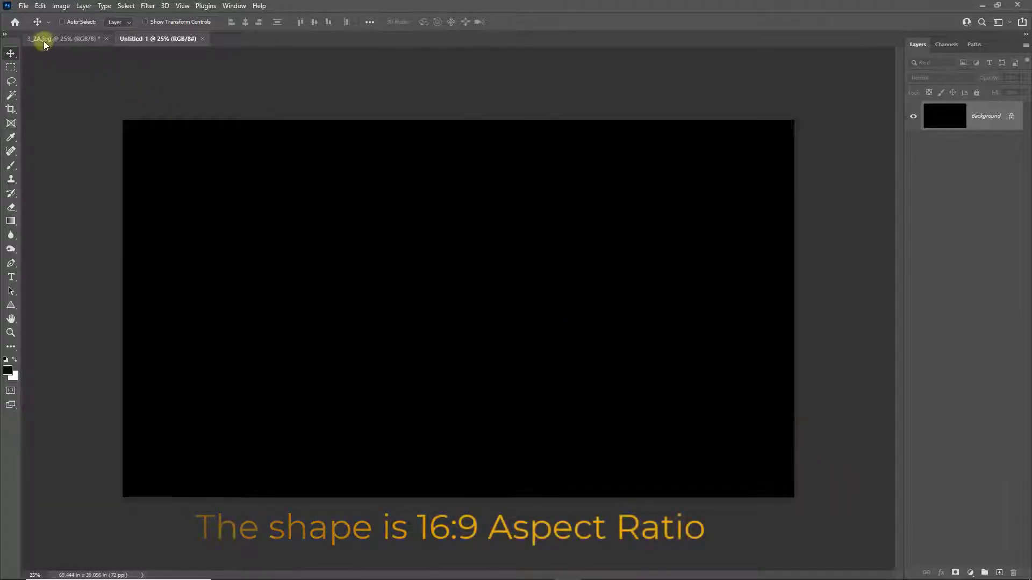
Copy the bird photo from 3_2A.jpg into the new black document as a layer and centre it on the canvas.
drag(43, 43, 495, 124)
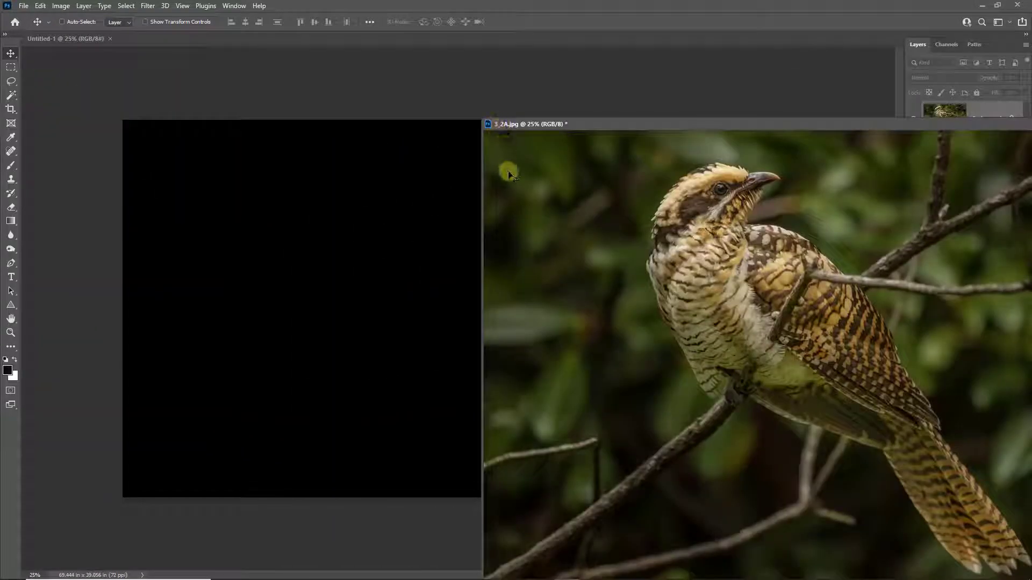
drag(540, 209, 442, 256)
drag(789, 130, 589, 37)
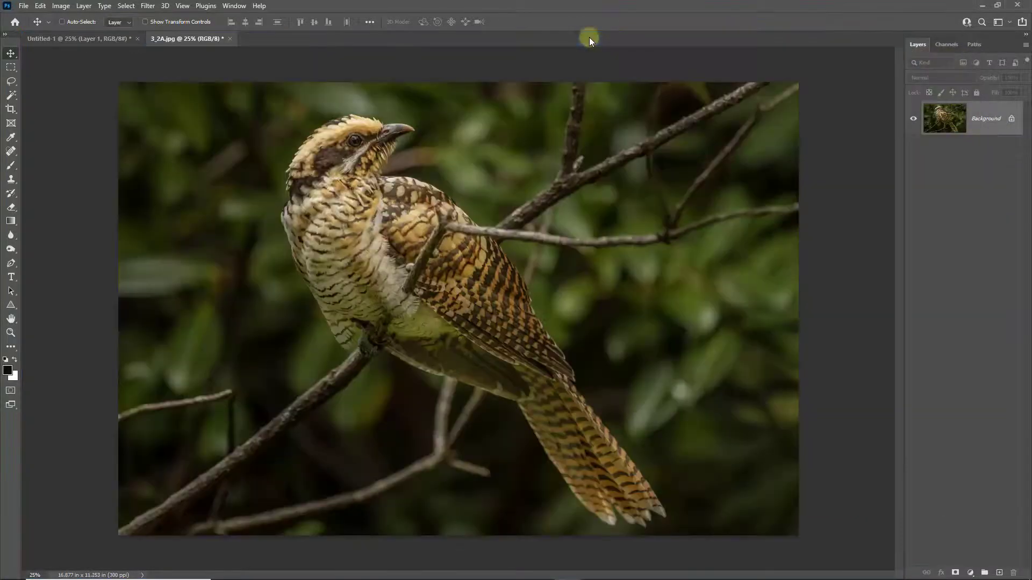
click(104, 37)
drag(539, 296, 389, 250)
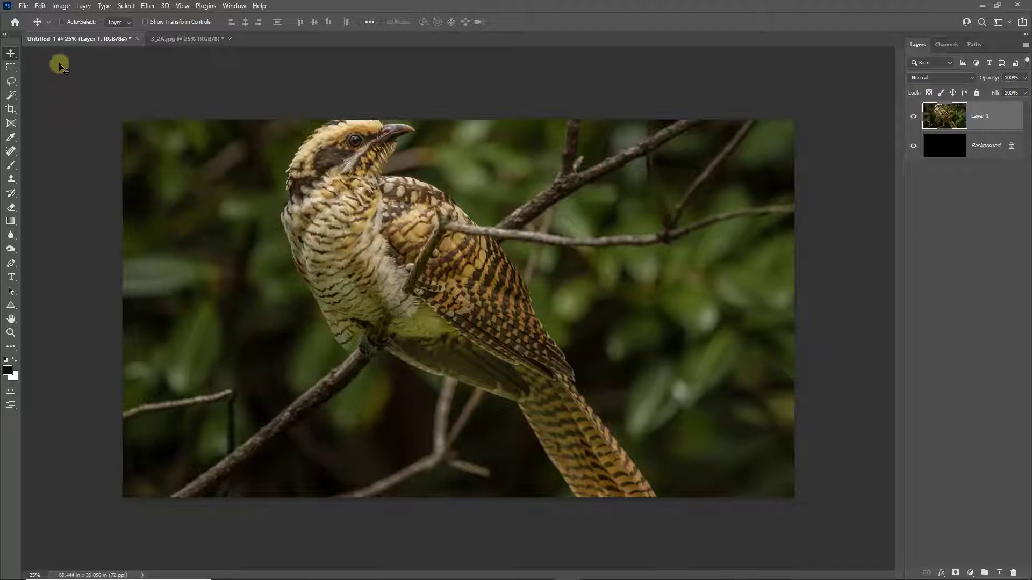
Squash the bird layer vertically to about 87.5% height with Free Transform so the head and tail fit the canvas.
click(42, 7)
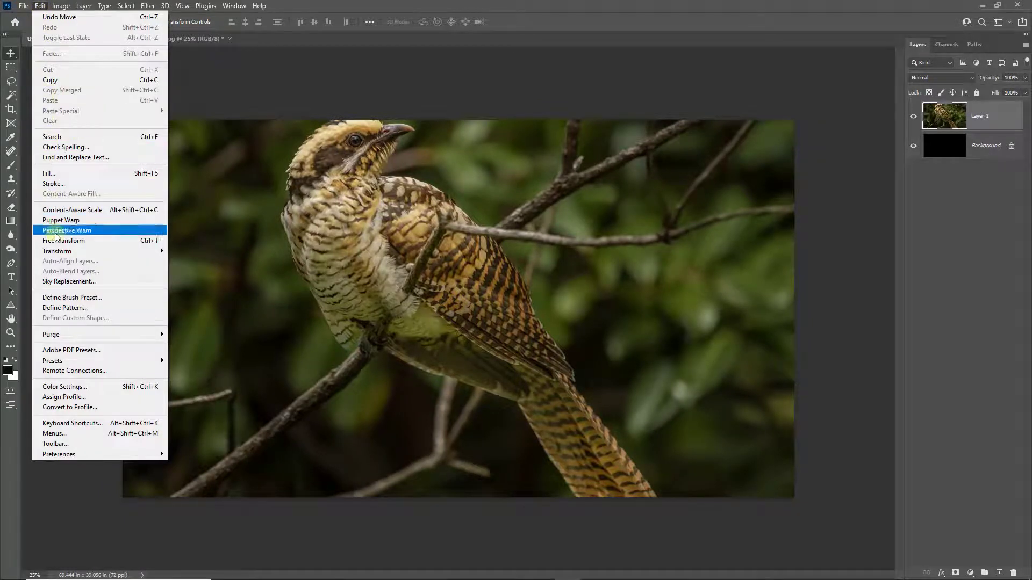
click(59, 241)
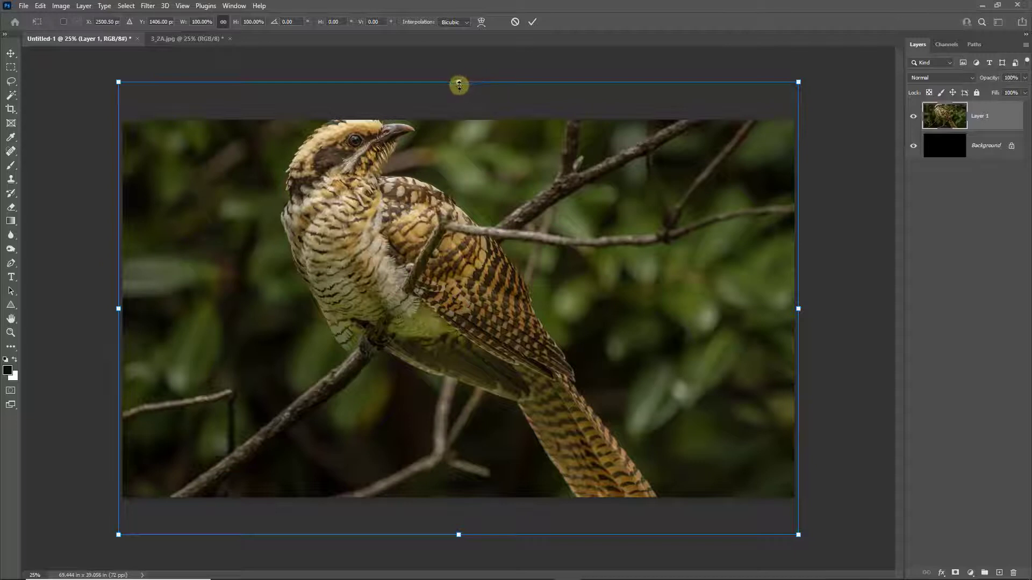
drag(459, 81, 457, 101)
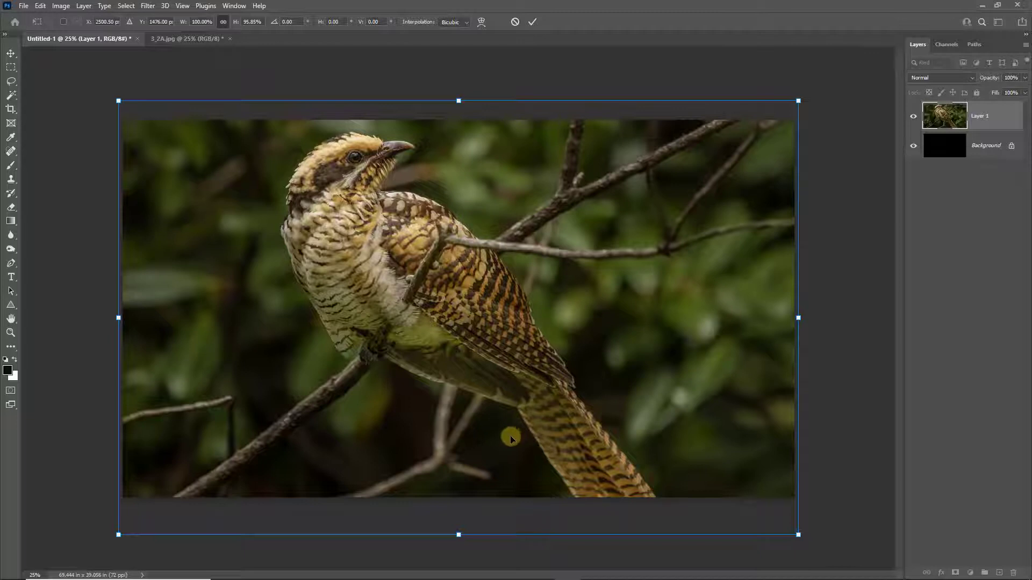
drag(459, 535, 459, 498)
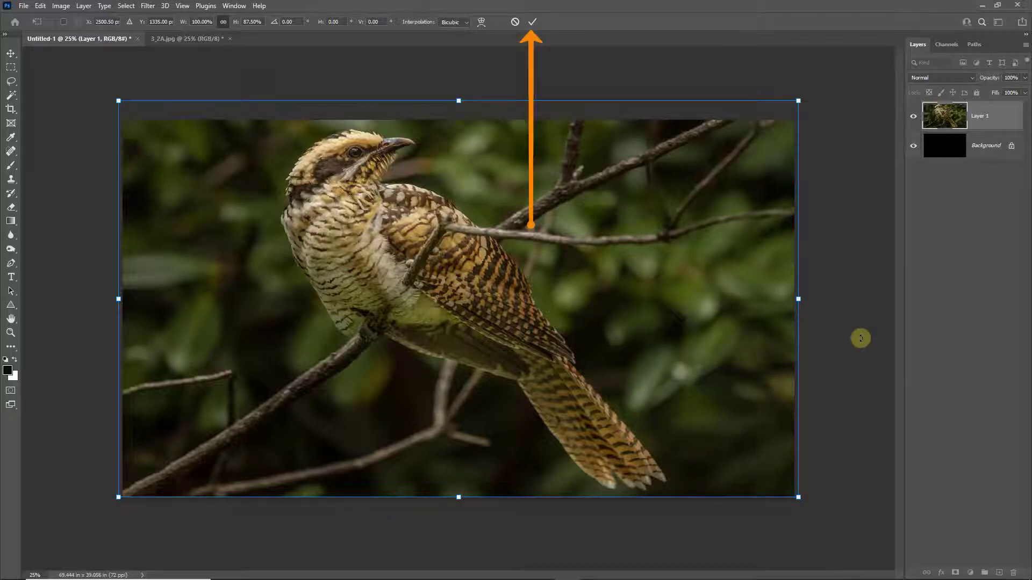
key(Return)
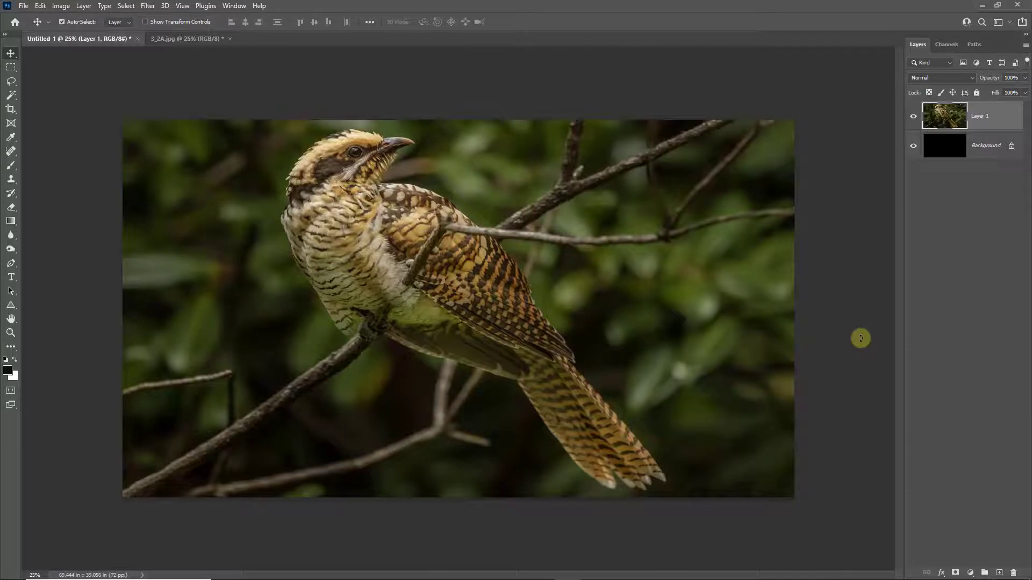
key(ctrl+0)
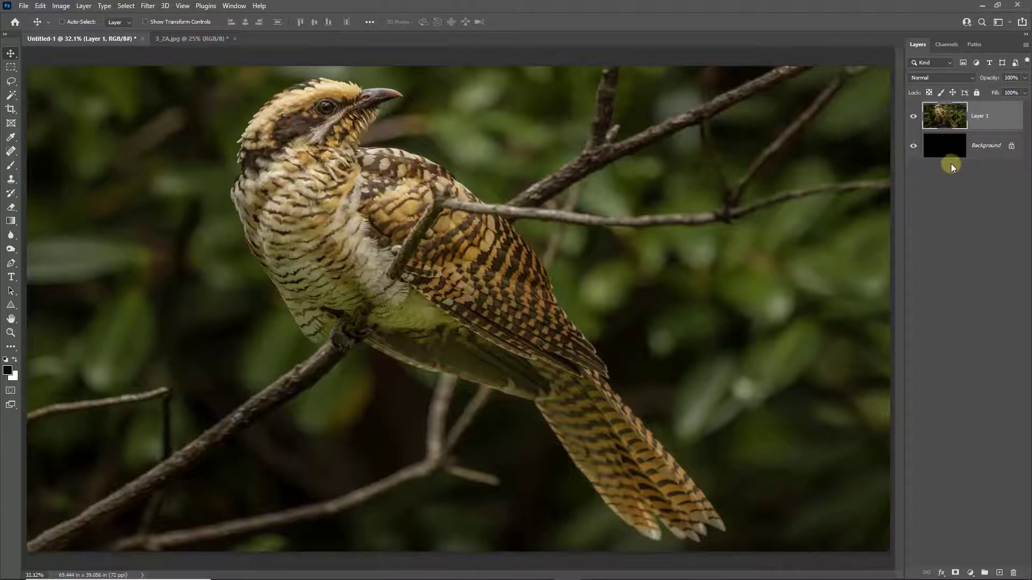
Flatten the bird layer and black background into a single layer, and undo the flattening.
click(1025, 44)
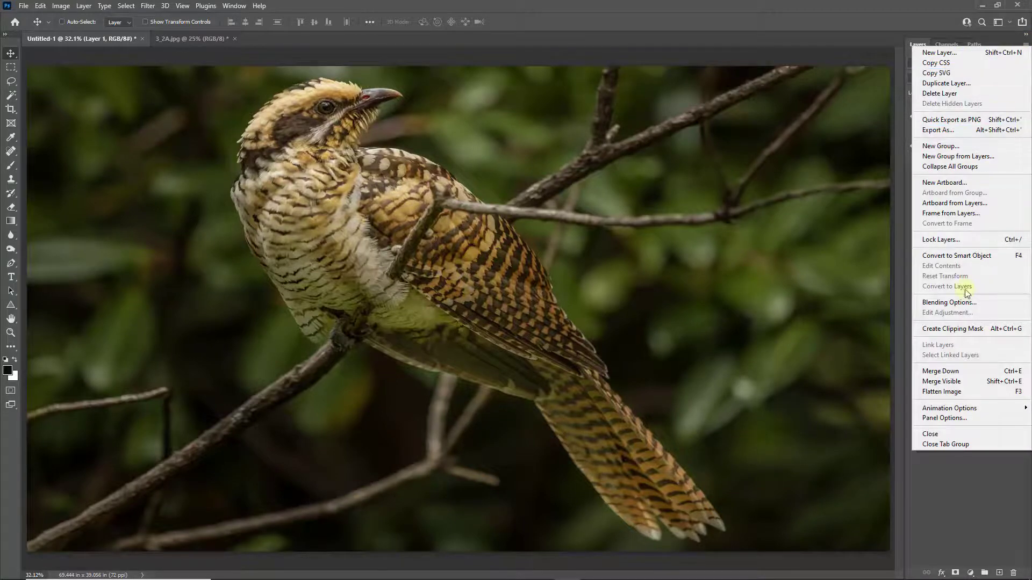
click(941, 392)
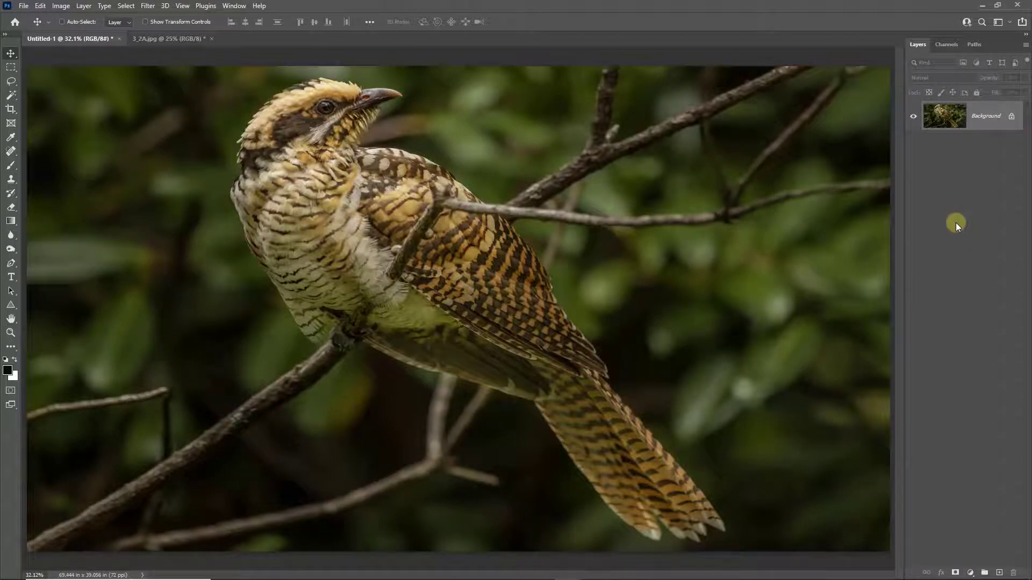
key(ctrl+z)
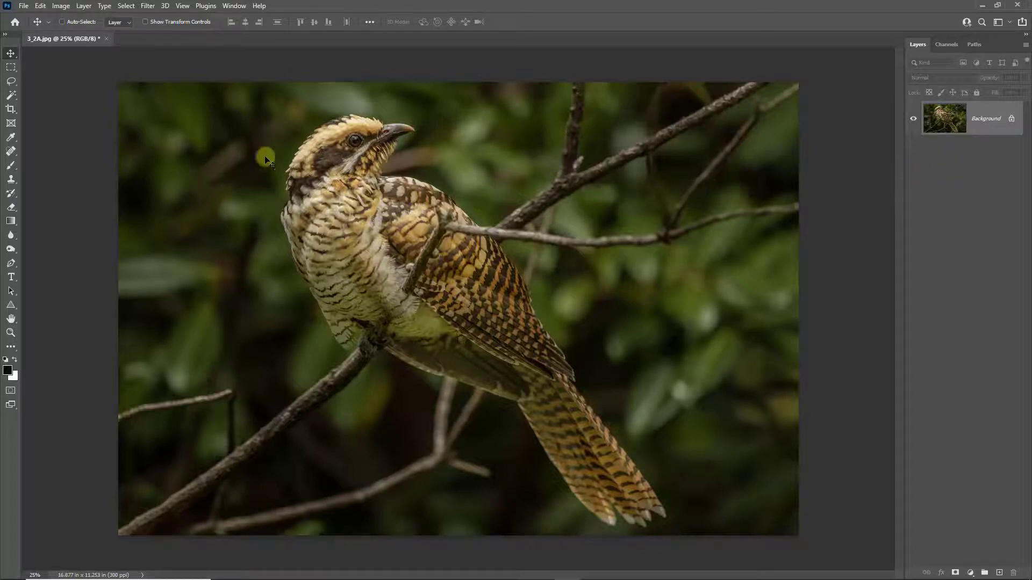
Create a new document 2560 pixels wide and 1440 pixels high at 72 ppi with a black background.
click(24, 7)
click(37, 15)
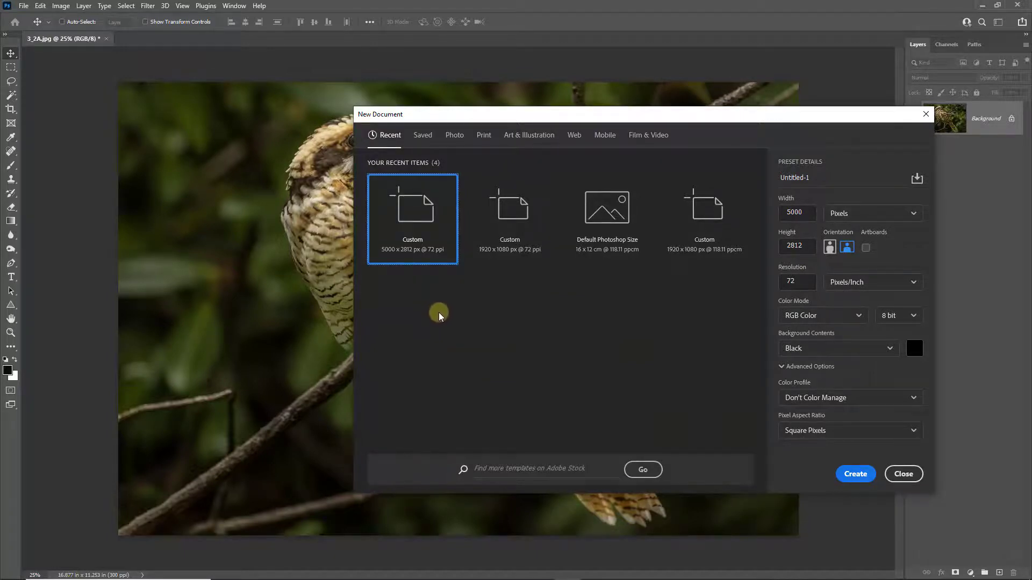
click(501, 258)
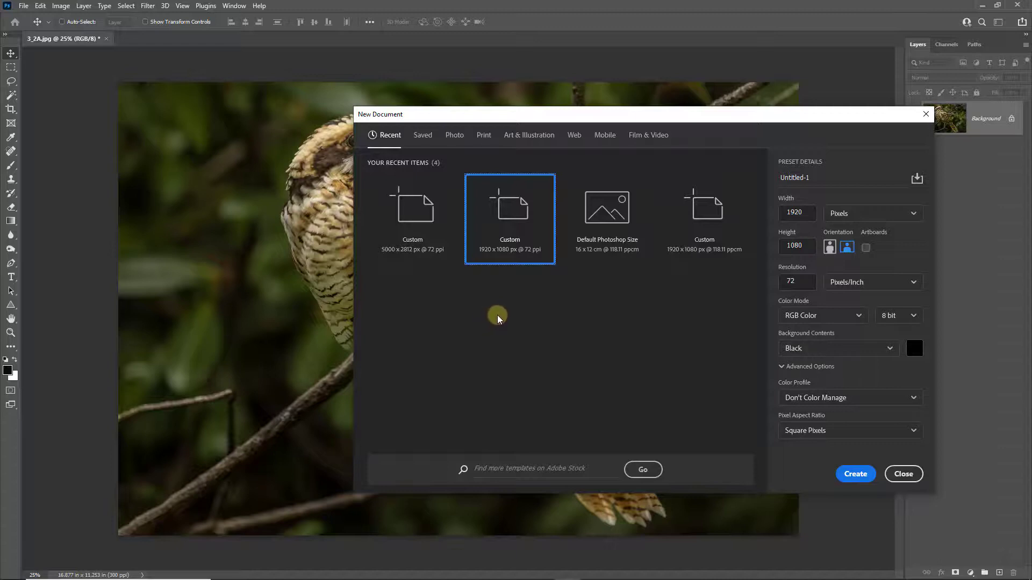
click(797, 212)
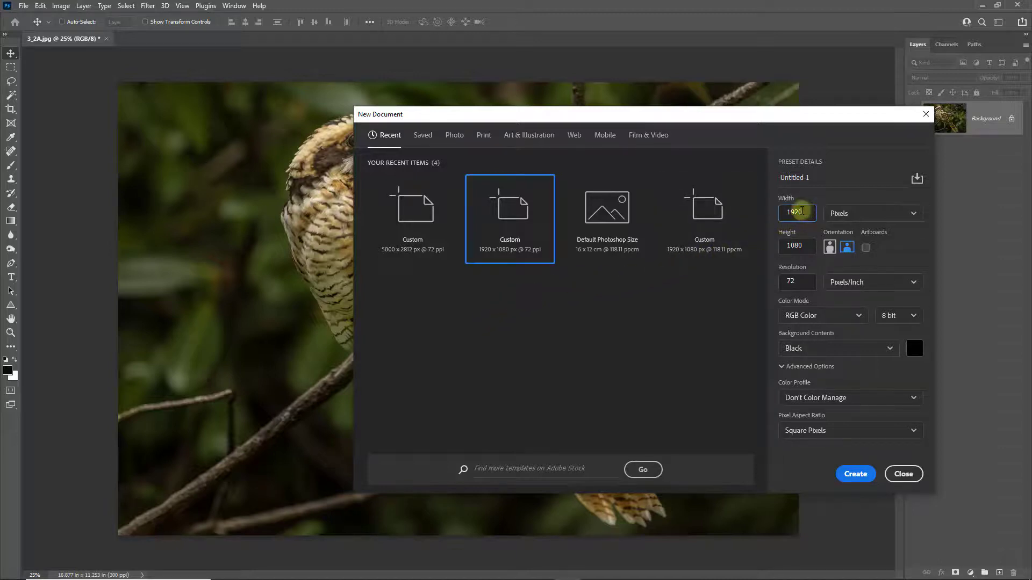
text(256)
key(Tab)
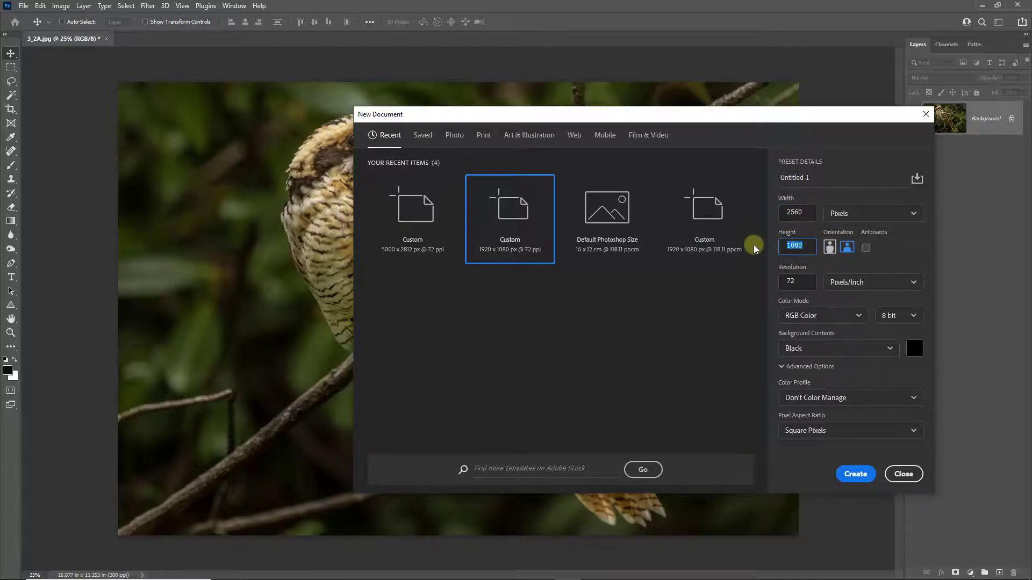
text(14401)
click(855, 474)
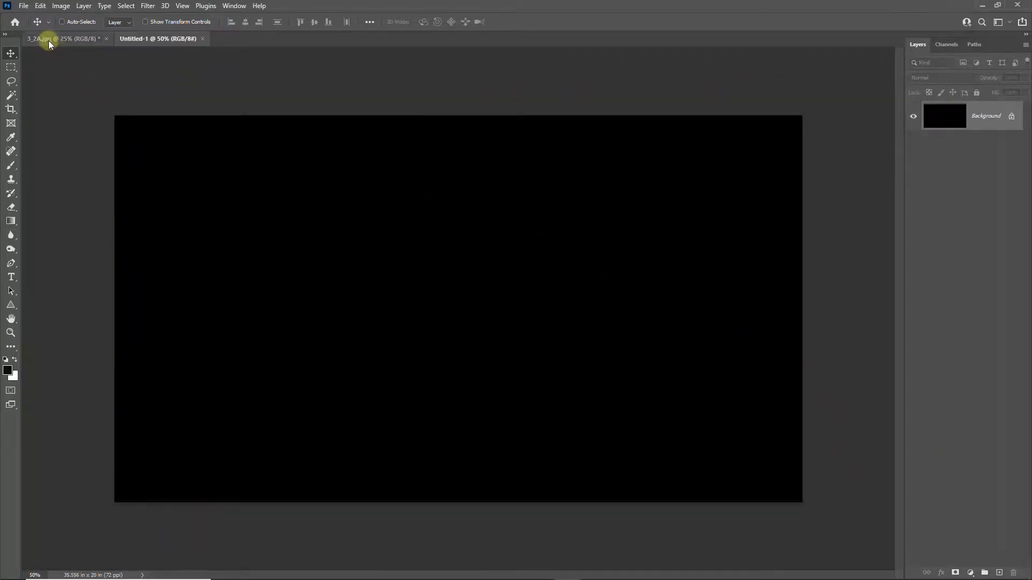
Copy the bird photo from 3_2A.jpg into the new black document as a layer, redock the photo's window and return to the new document.
drag(50, 40, 377, 159)
drag(394, 228, 268, 235)
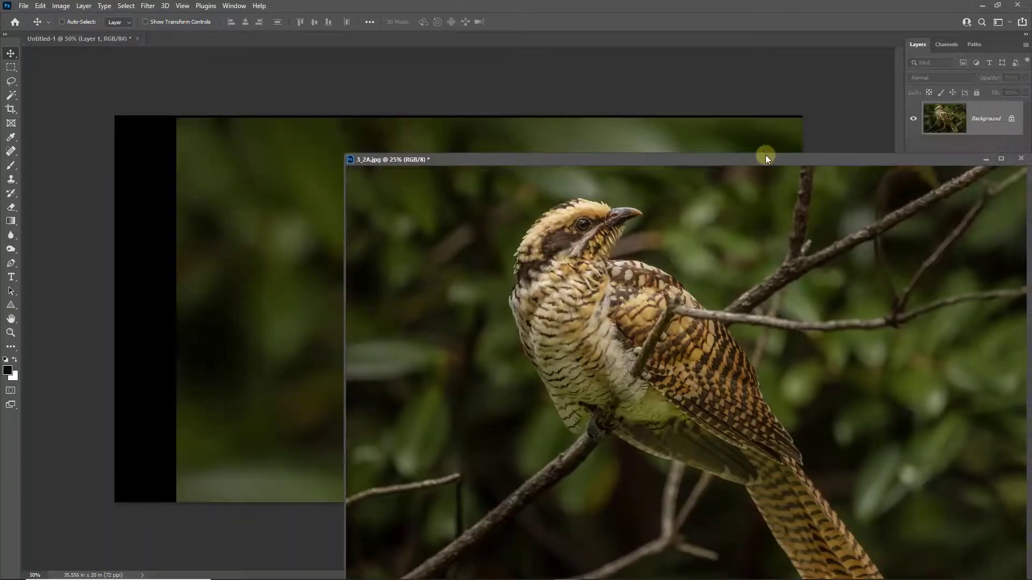
drag(765, 155, 539, 40)
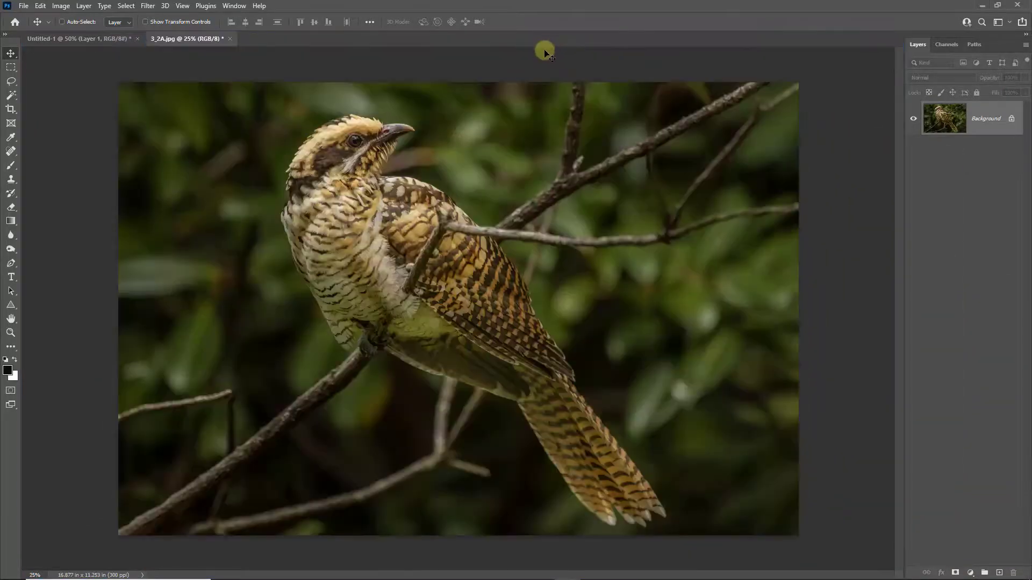
click(106, 41)
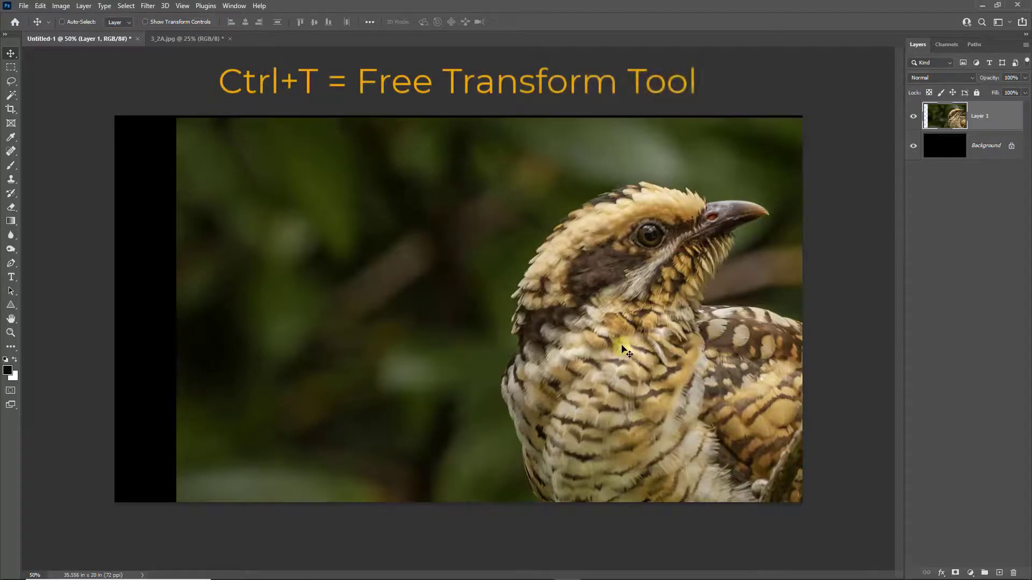
Scale the bird layer down proportionally to about 42% with Free Transform so the whole photo fits the canvas height.
key(ctrl)
key(ctrl+t)
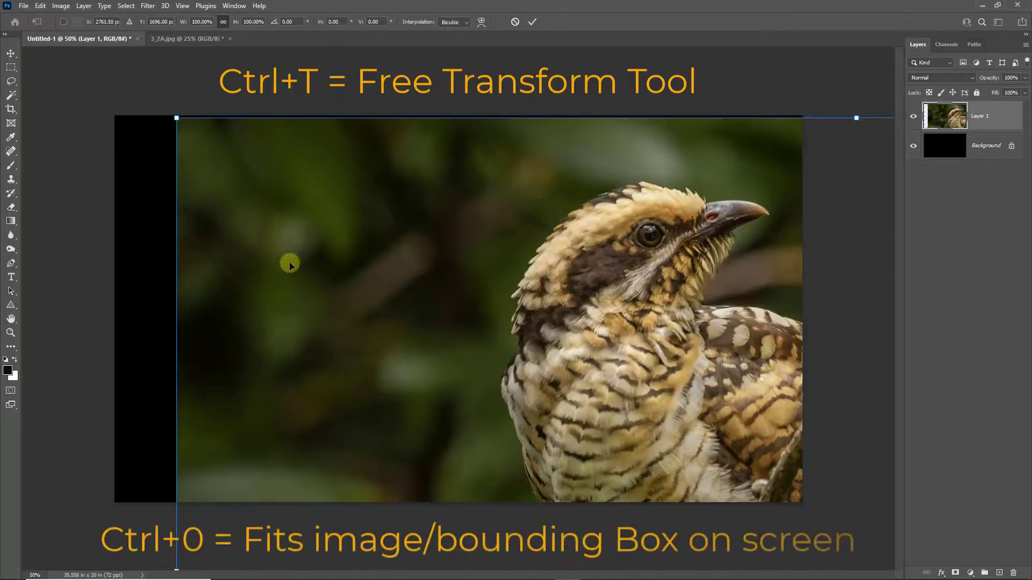
key(ctrl+0)
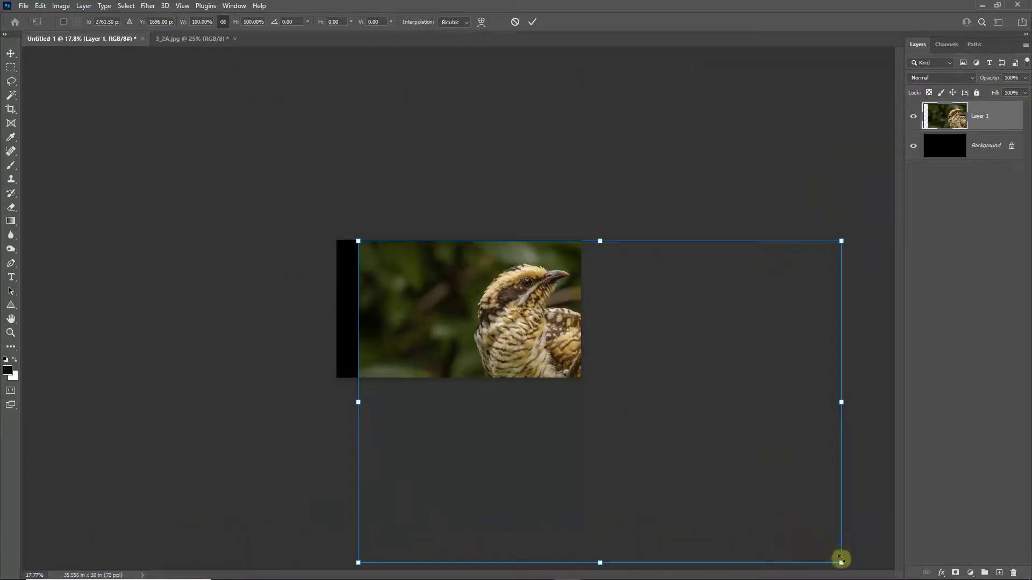
drag(841, 563, 548, 391)
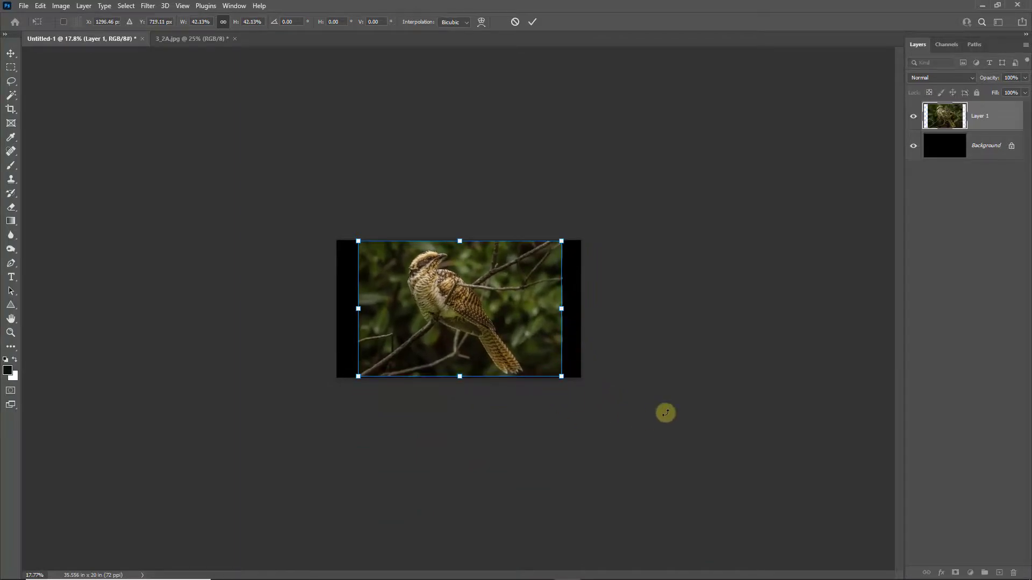
key(ctrl+0)
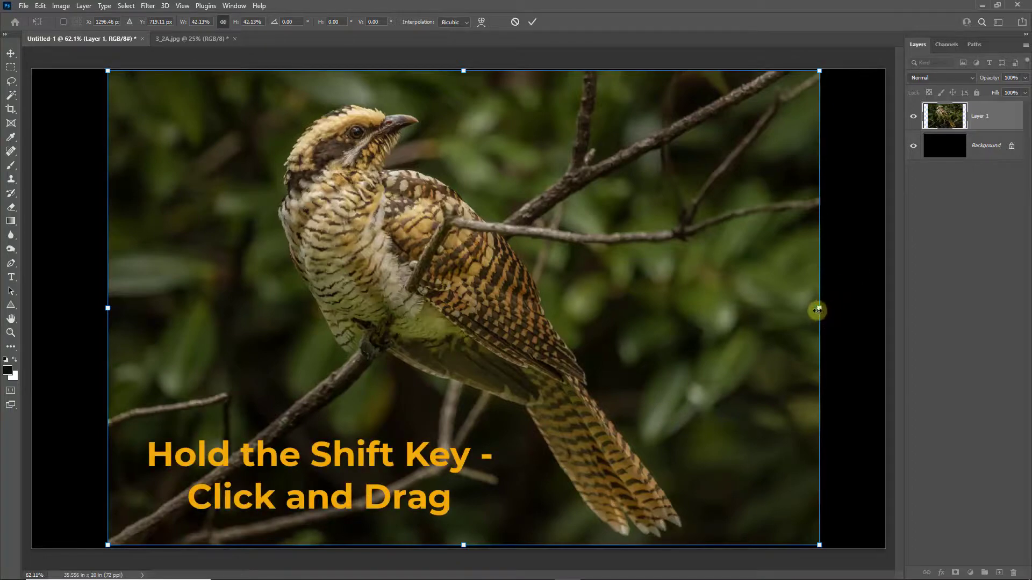
Stretch the bird layer non-proportionally to about 50.6% width and 42.7% height to fill the black canvas, and apply the transform.
drag(819, 308, 885, 308)
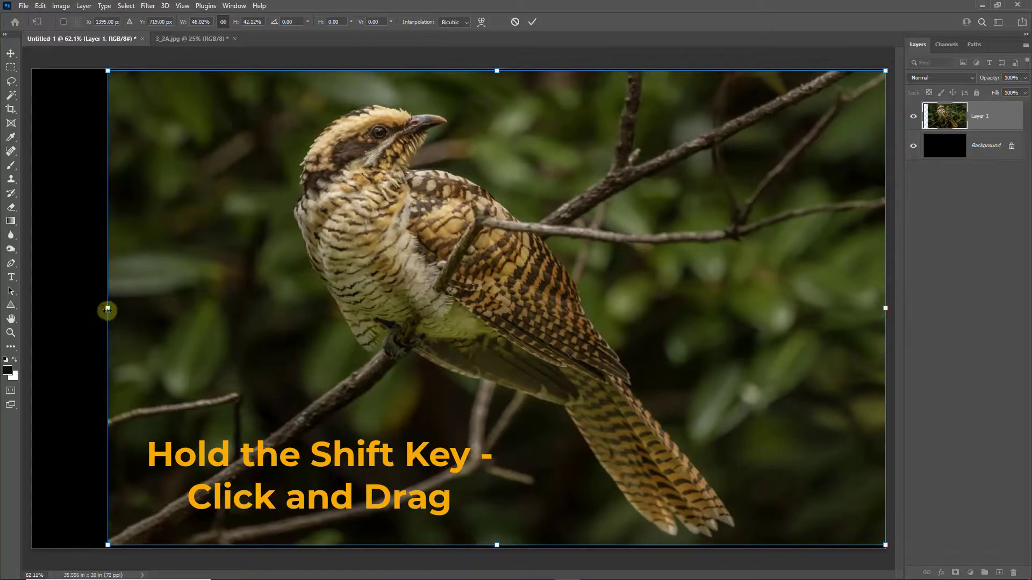
drag(107, 308, 32, 308)
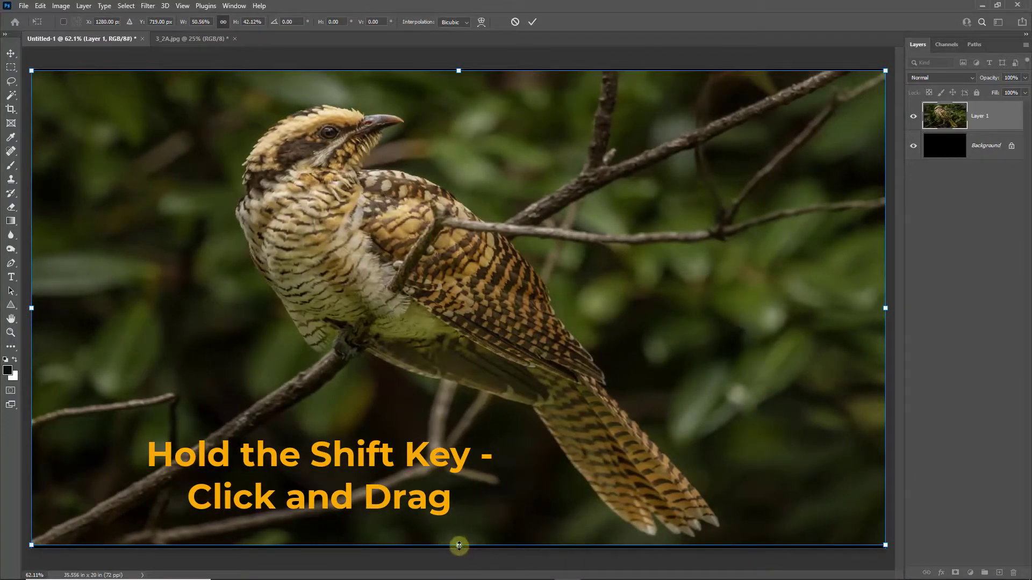
drag(458, 546, 458, 548)
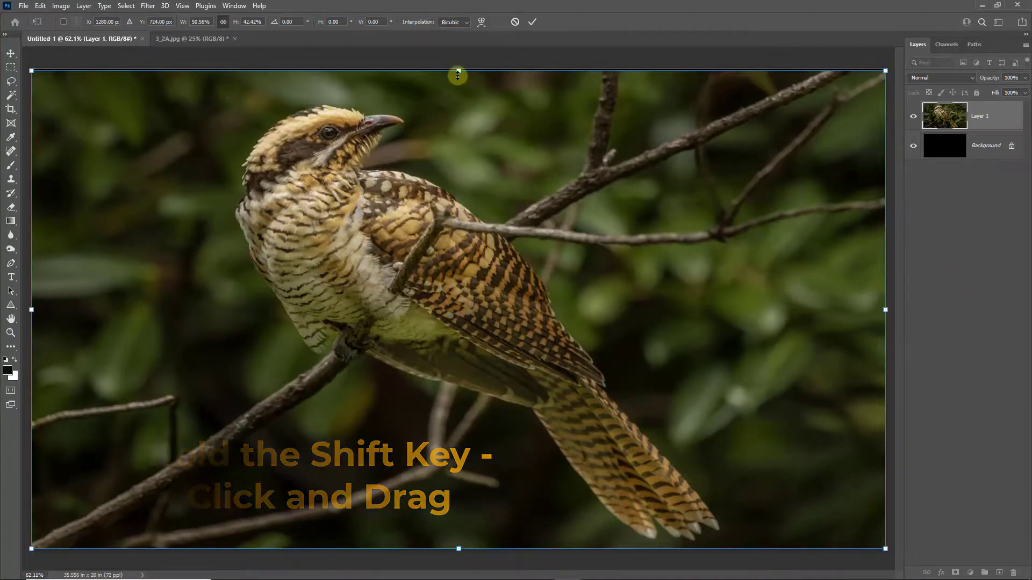
drag(458, 72, 458, 68)
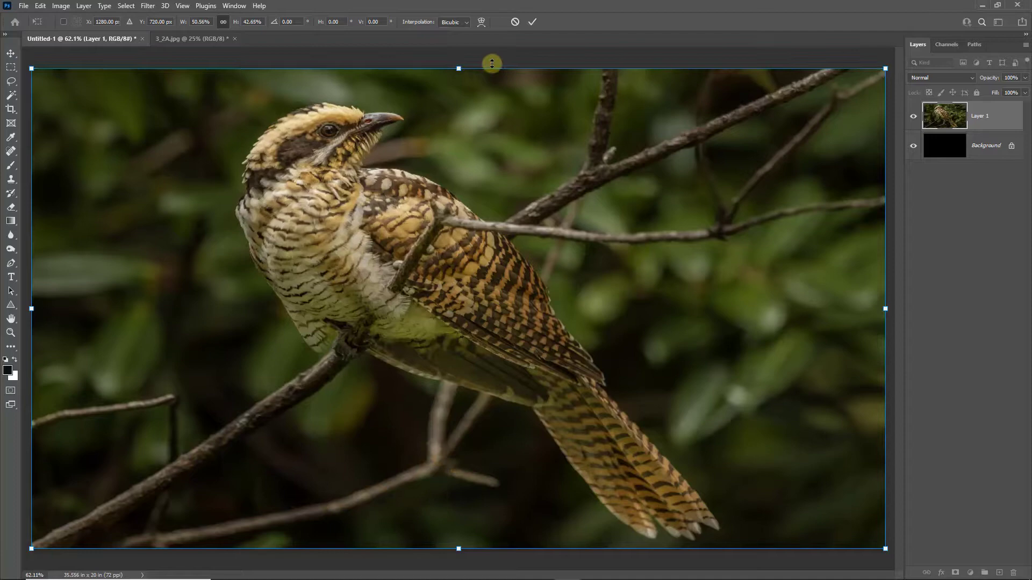
click(533, 22)
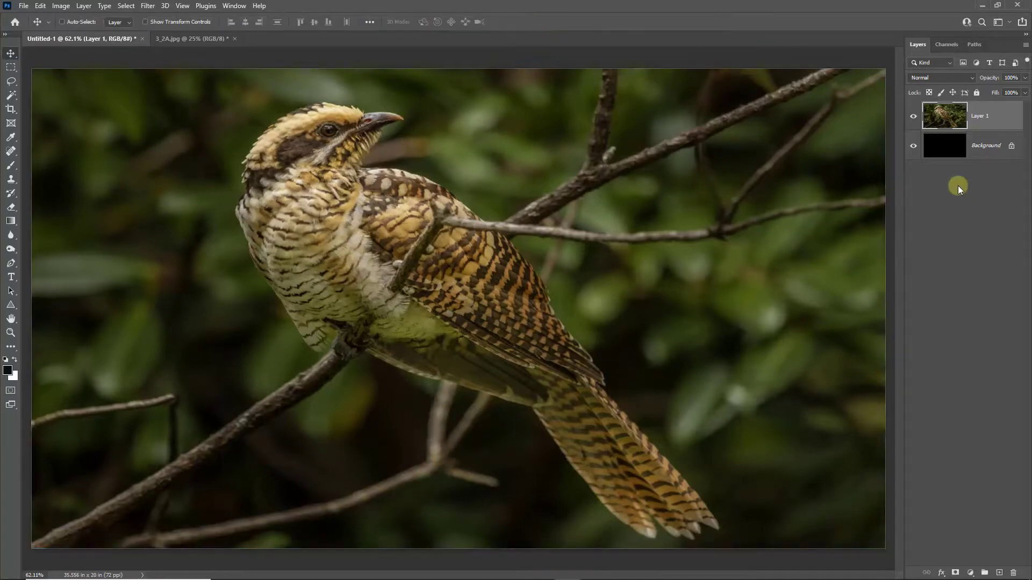